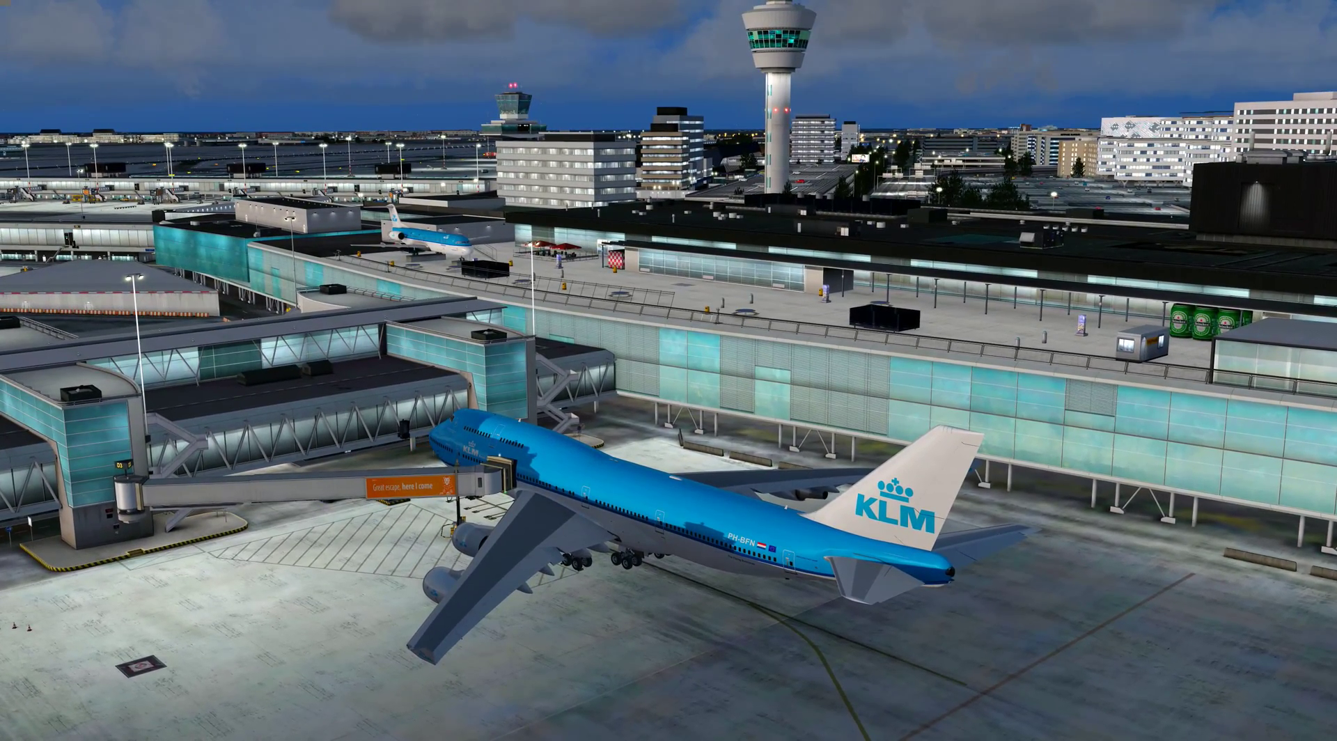
Switch the simulator to the 747's cockpit view
key(s)
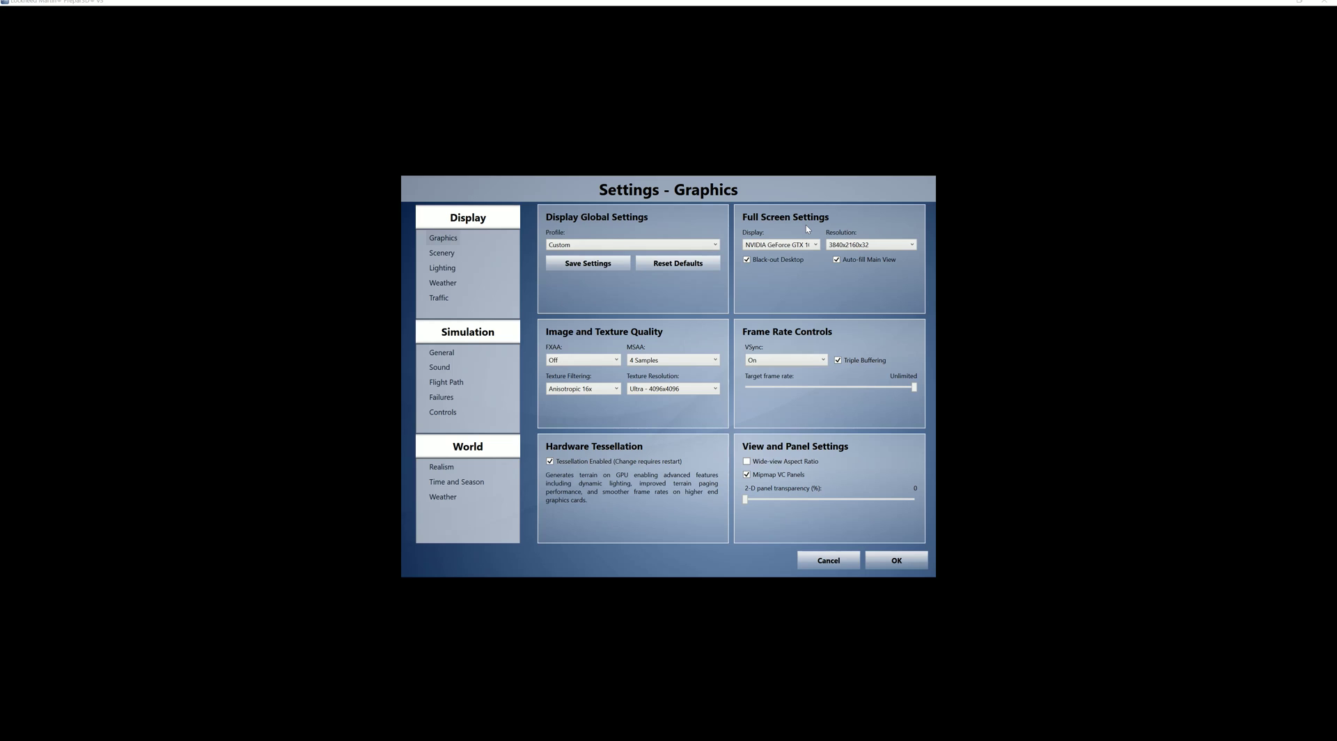
click(800, 245)
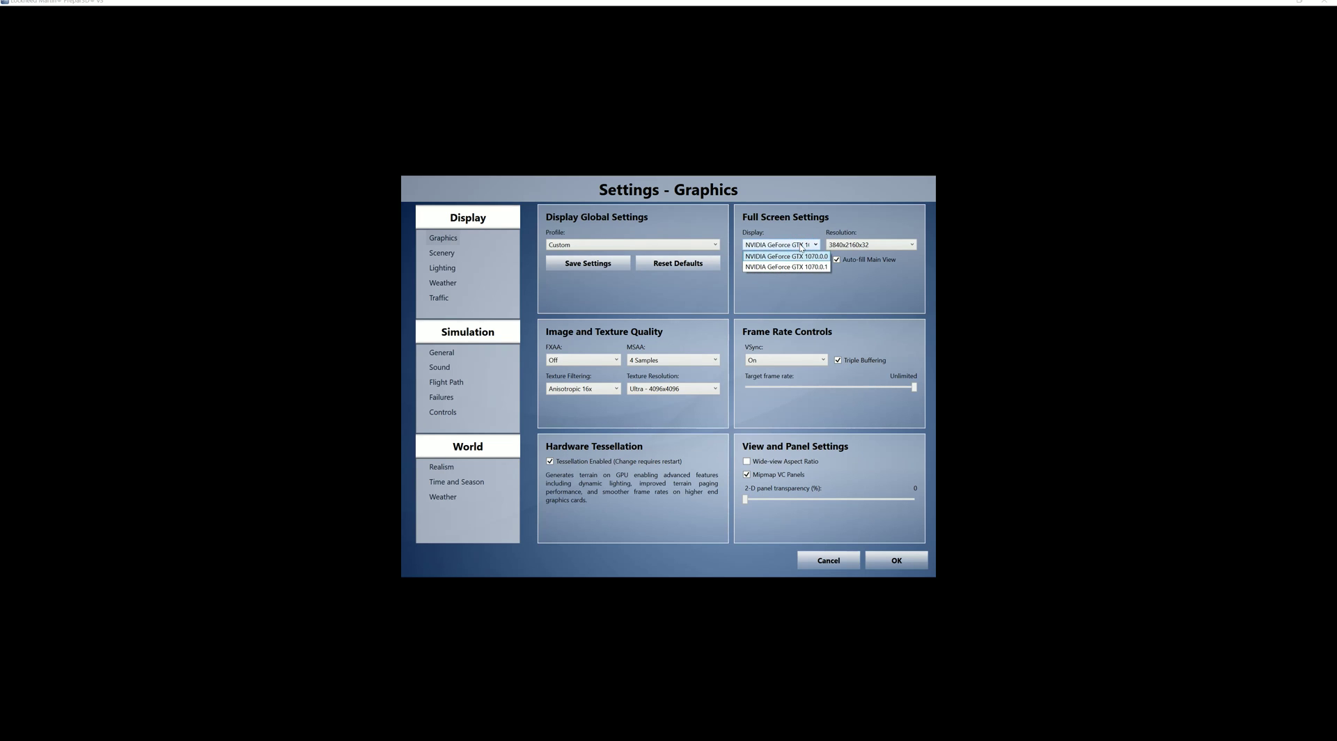
click(662, 296)
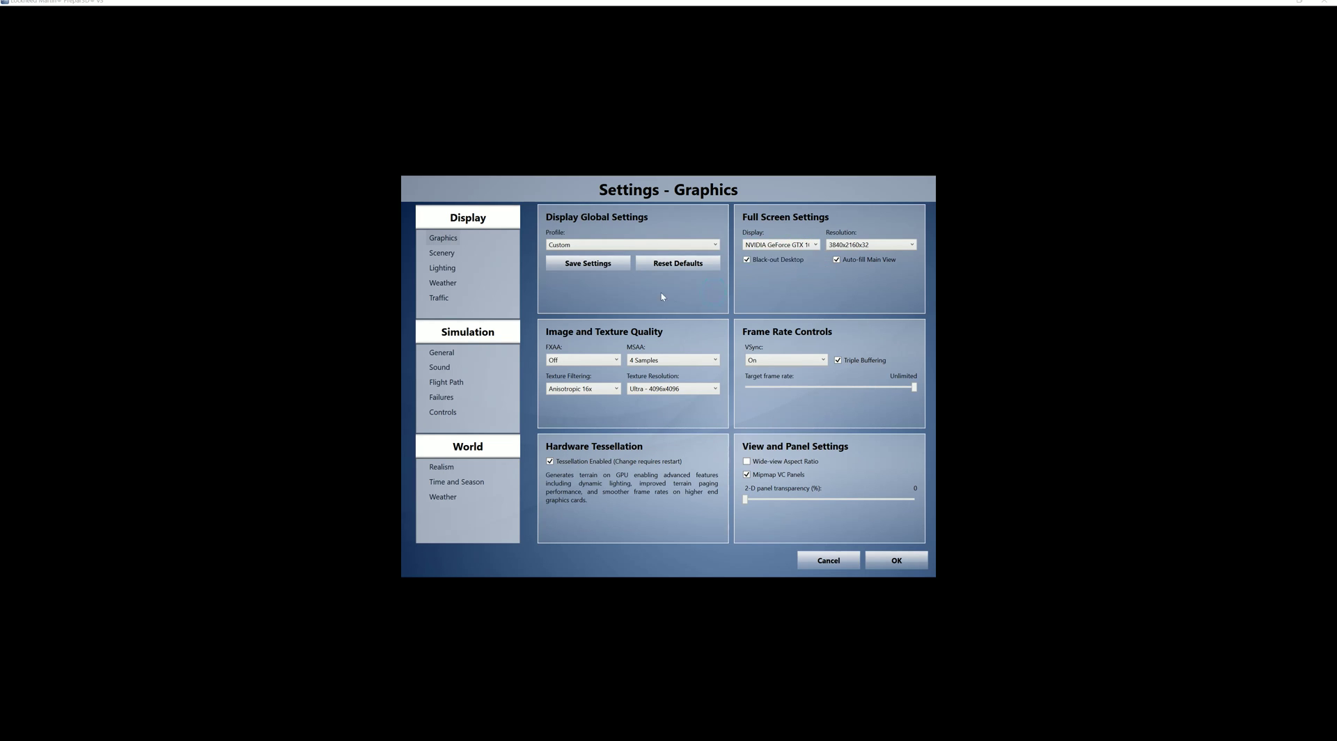
click(779, 245)
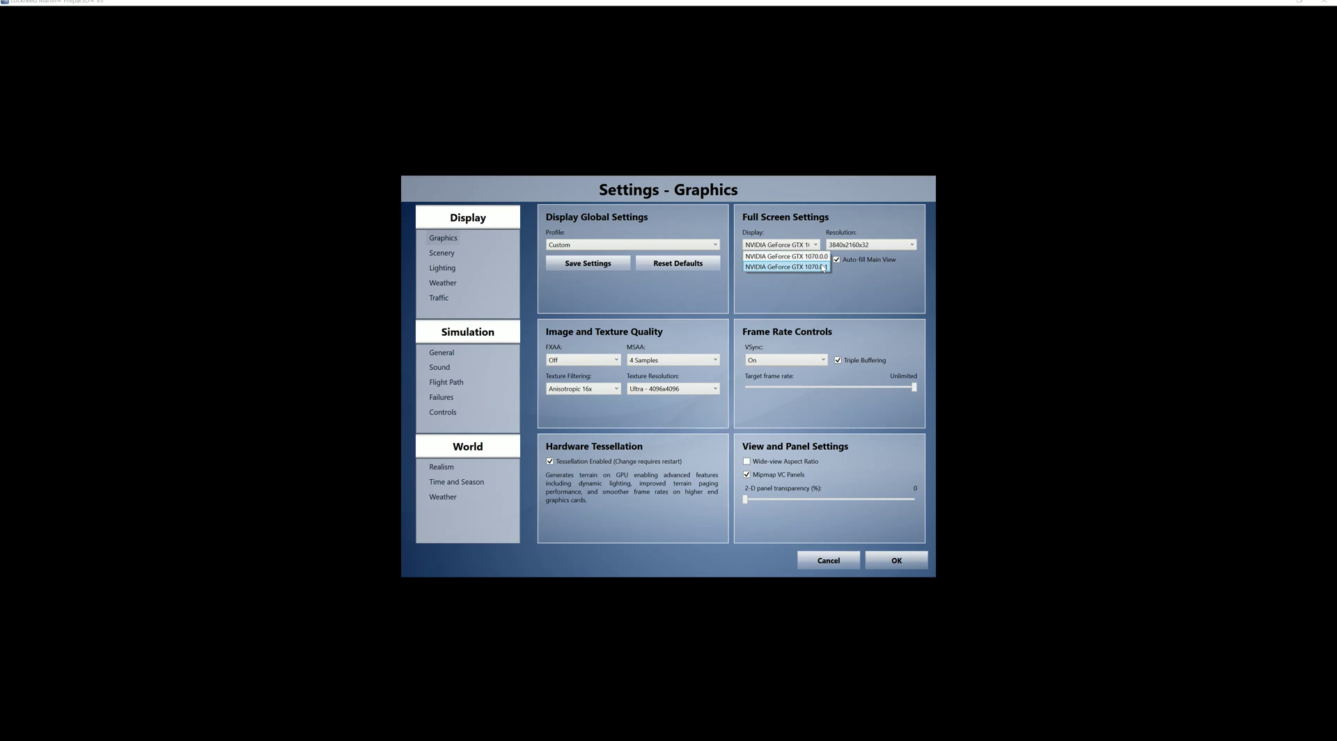
click(827, 290)
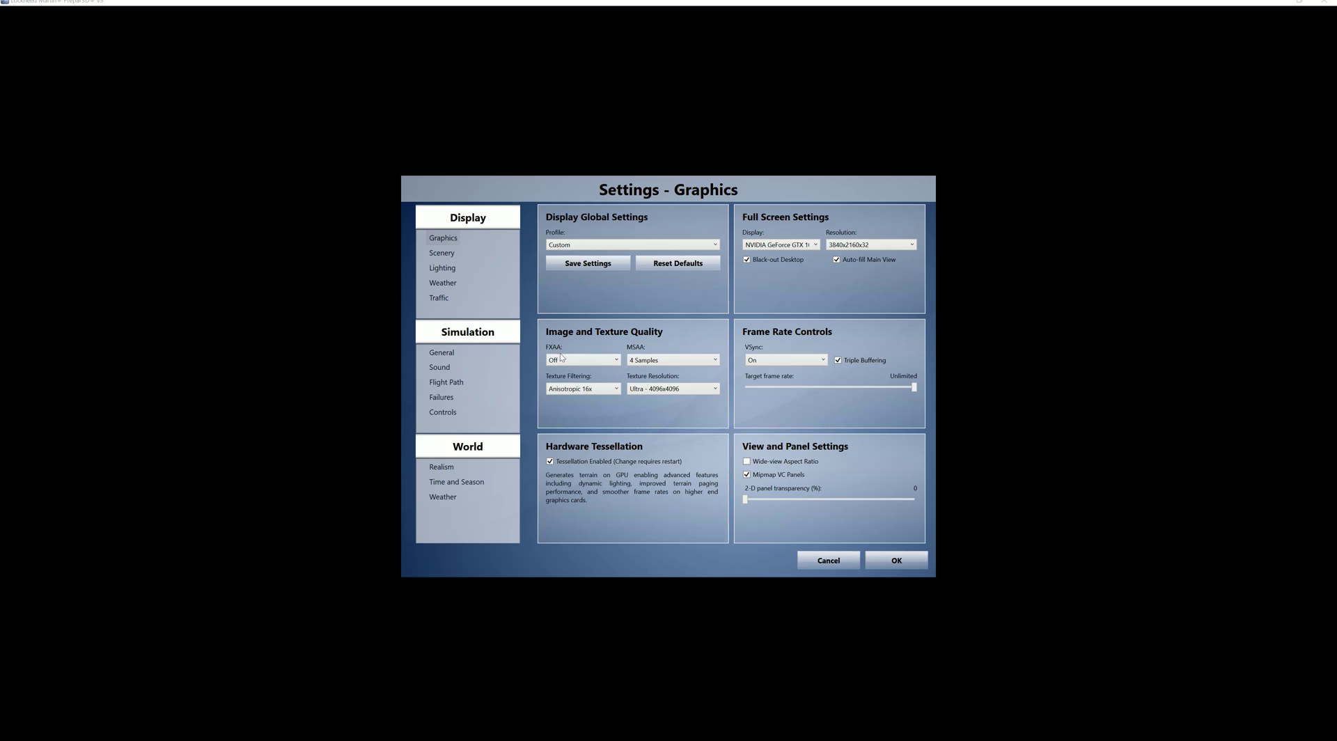
click(667, 363)
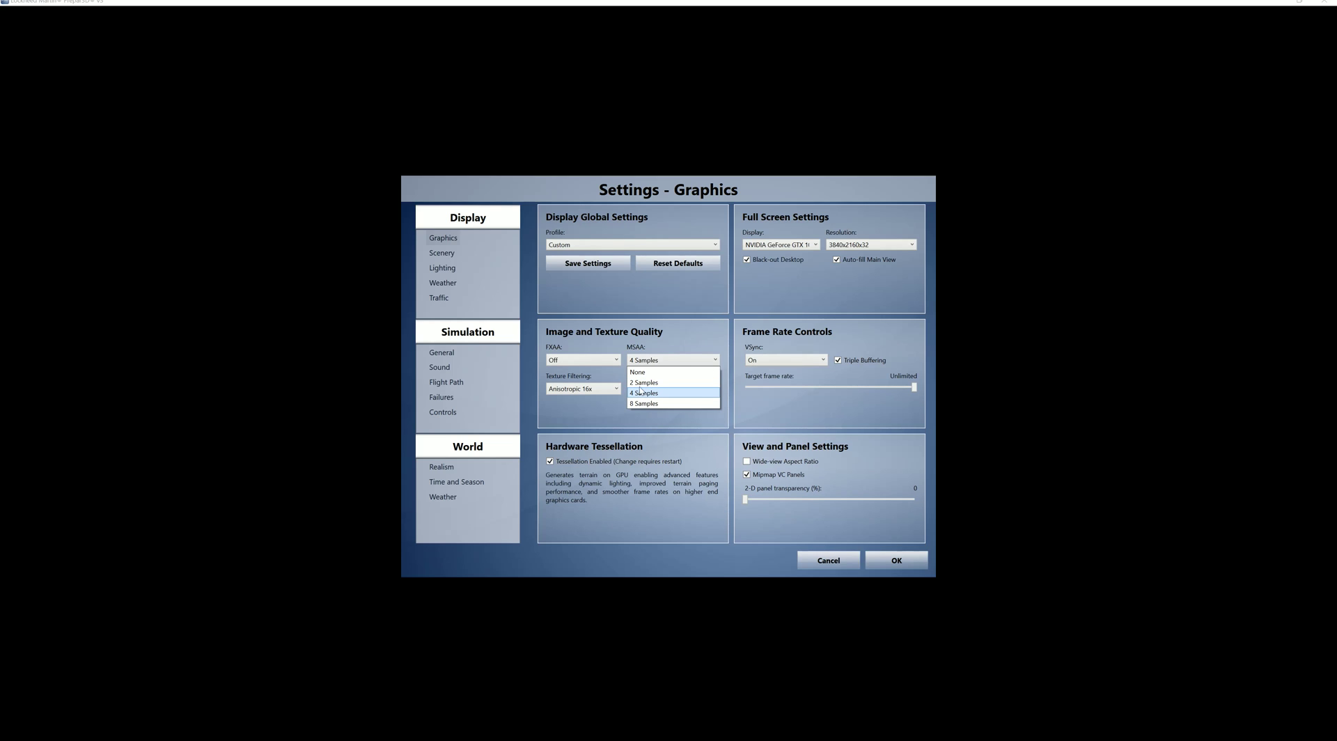
click(624, 357)
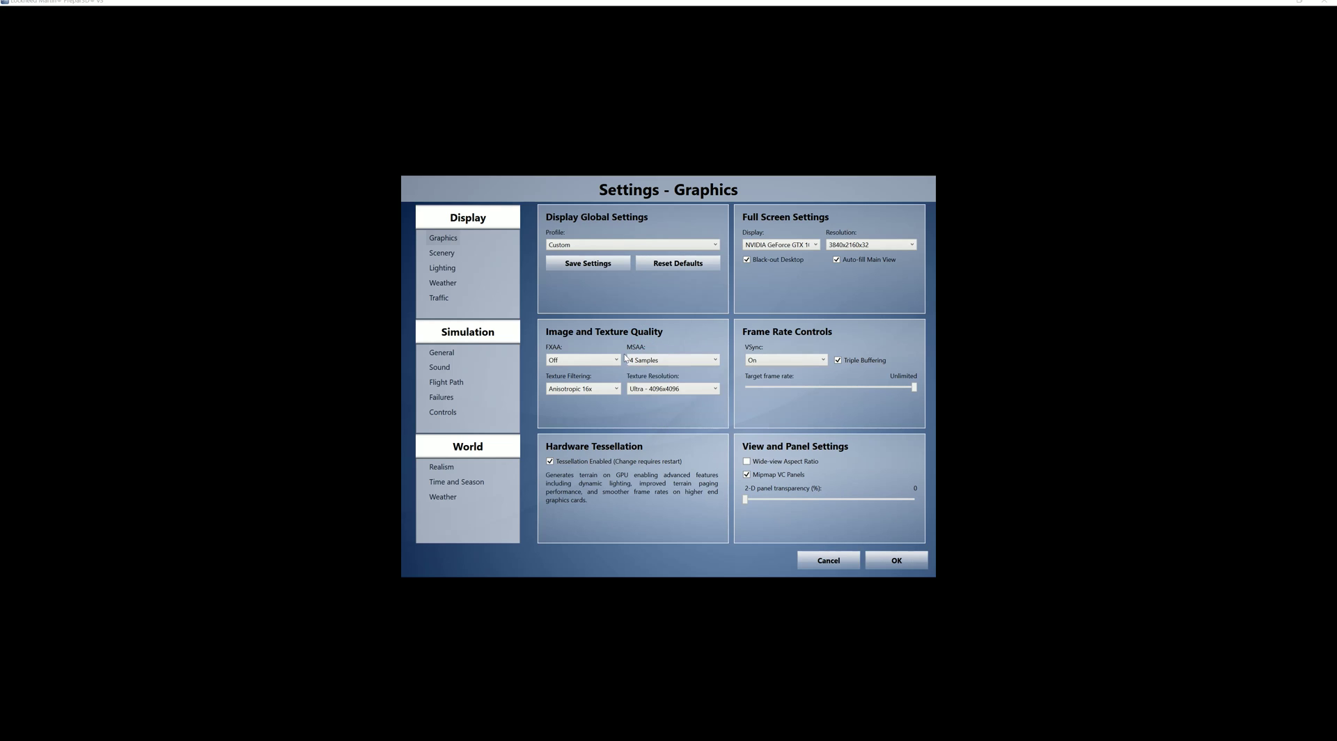
click(557, 390)
click(581, 391)
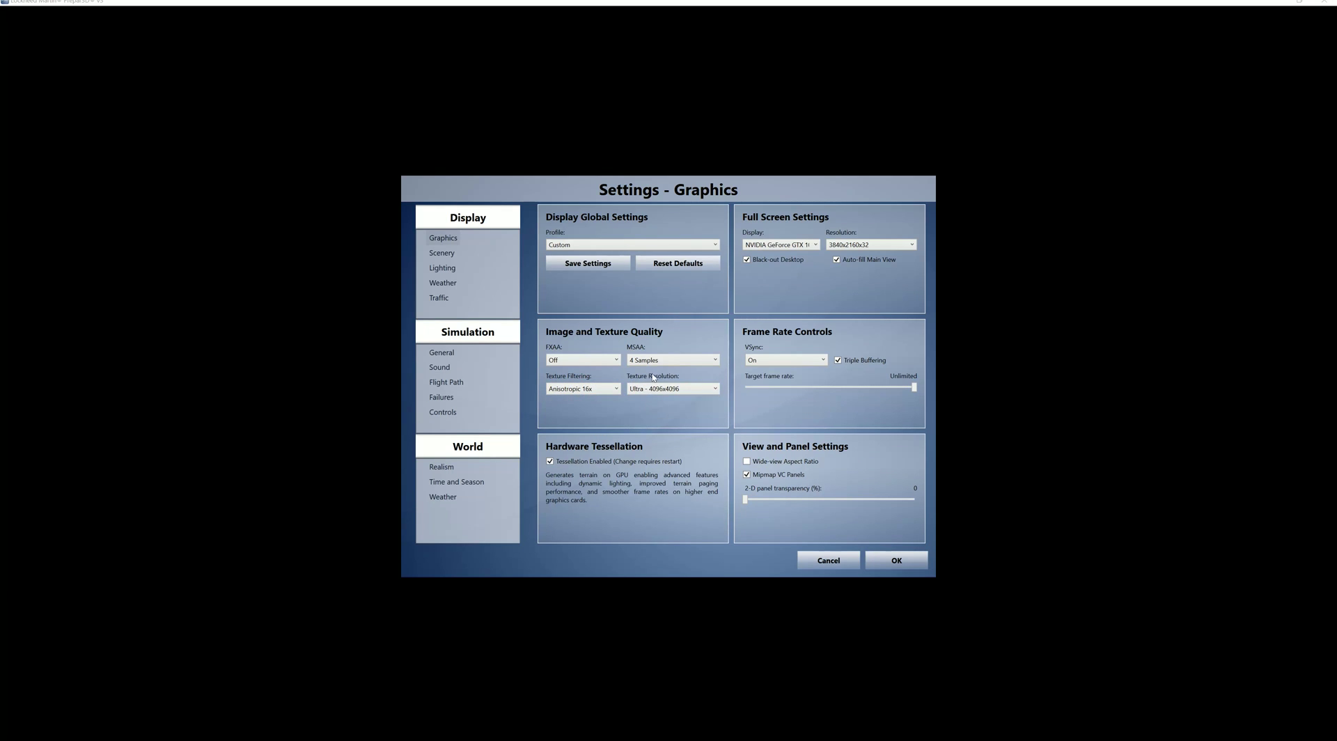
click(670, 390)
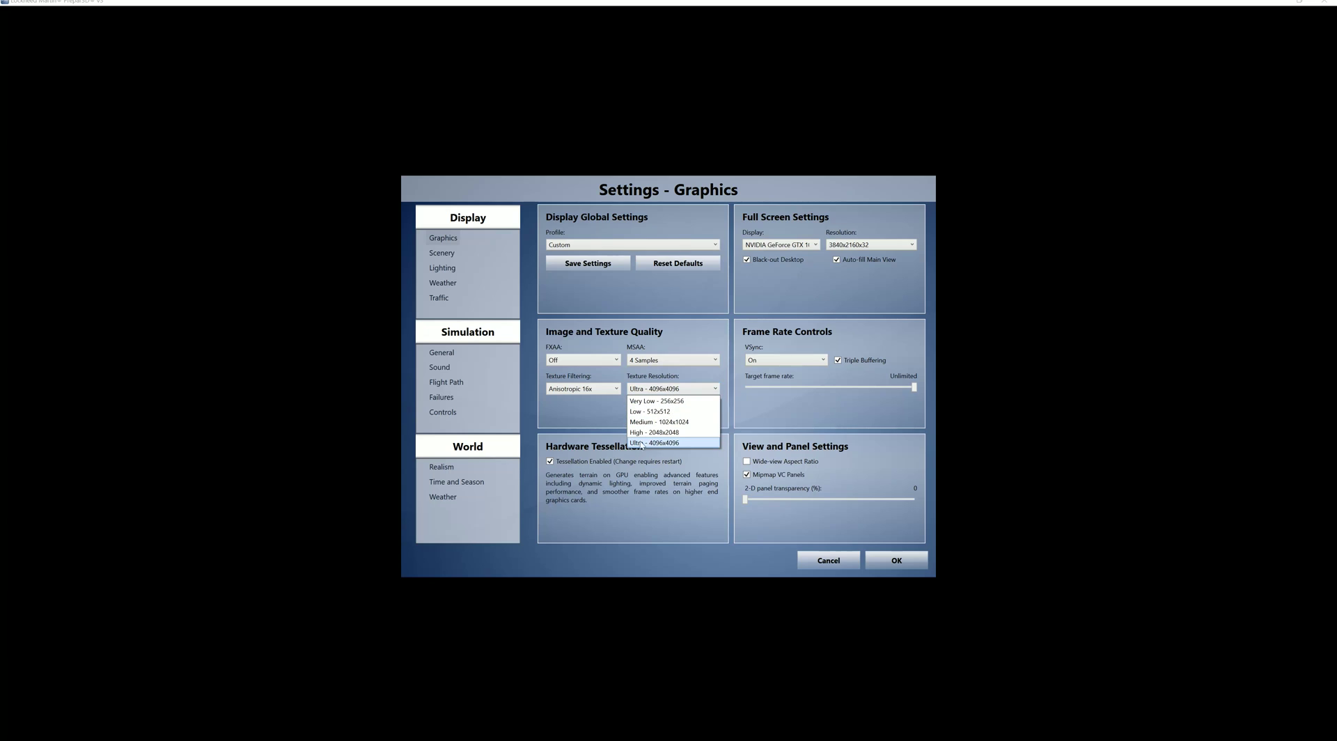
click(740, 404)
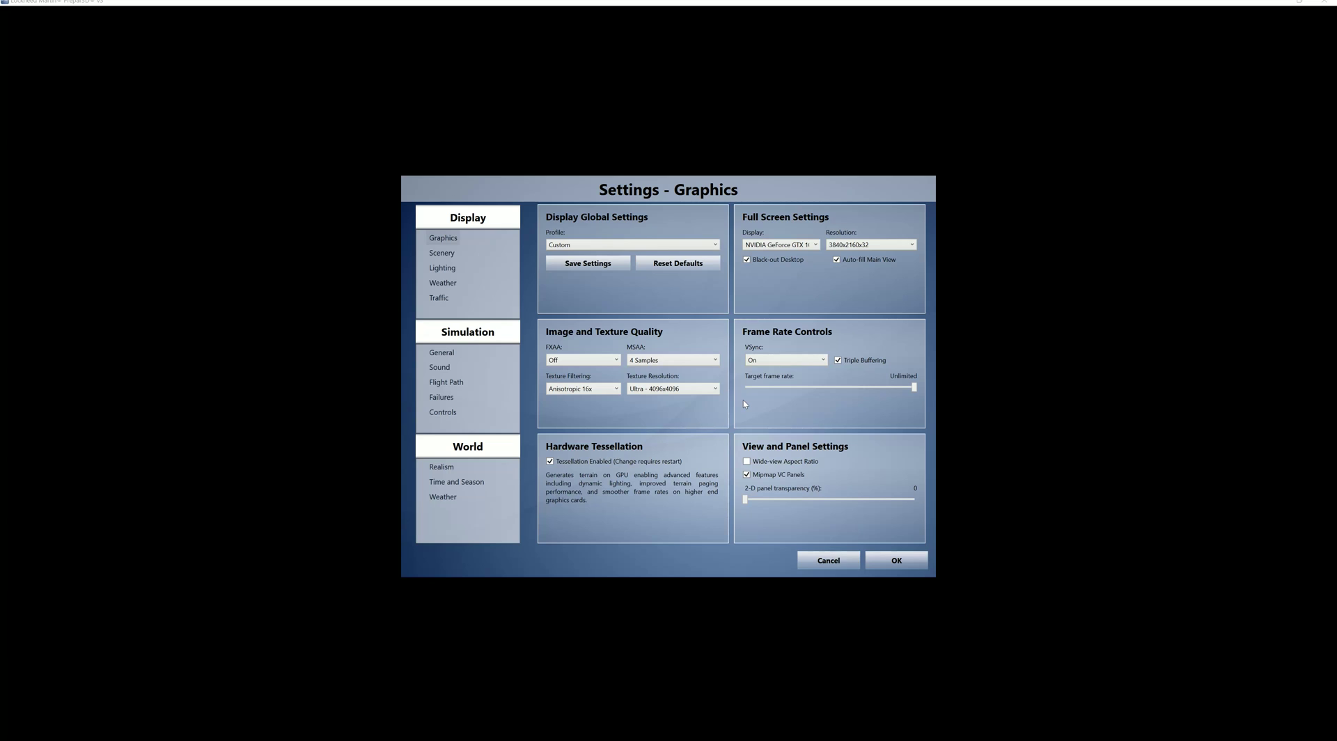
click(704, 390)
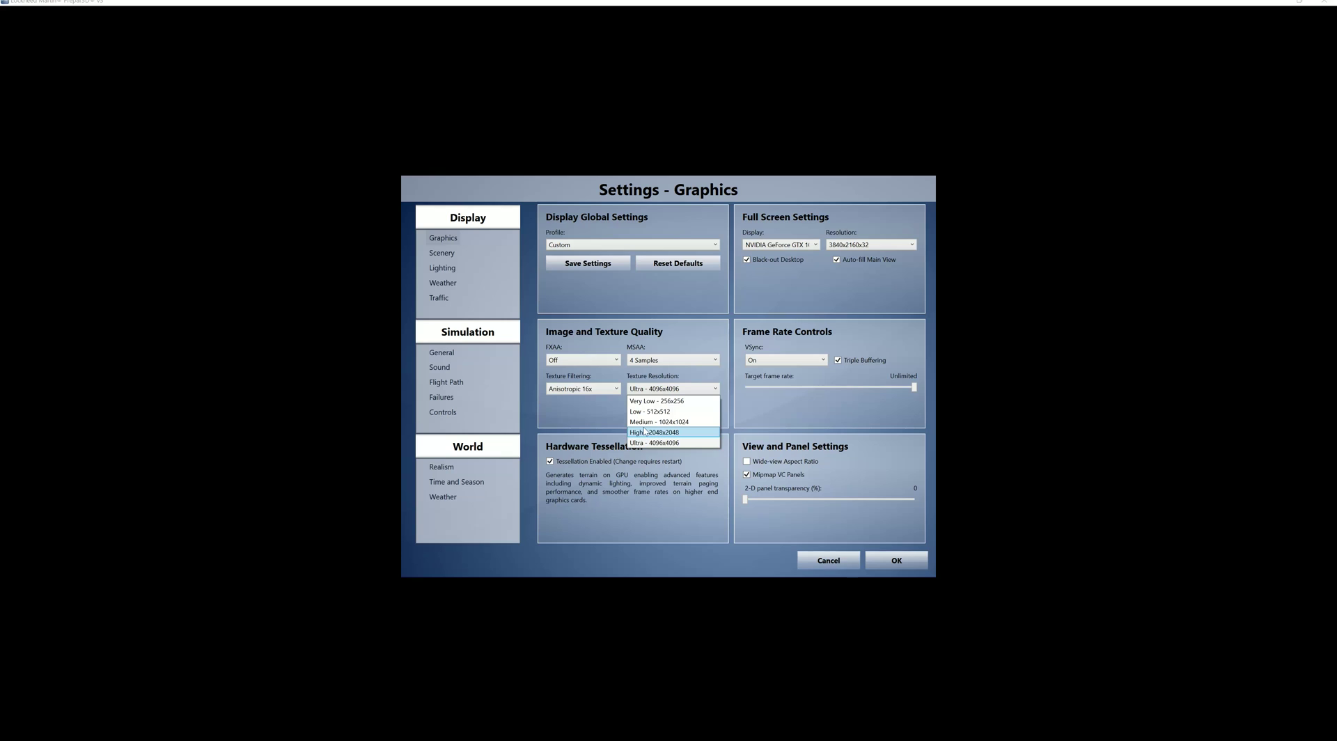
click(750, 408)
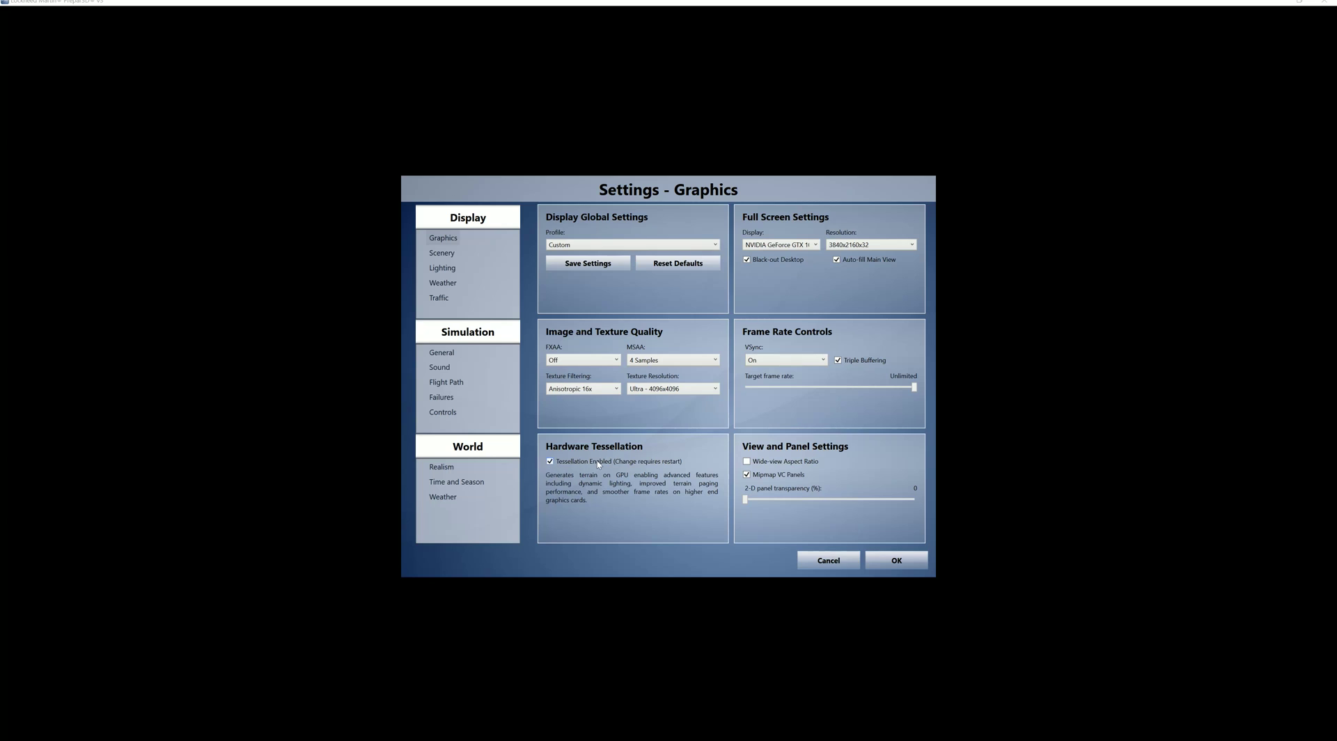
Show the Scenery page with Ultra tessellation, Dense scenery objects and Low special effects
click(441, 252)
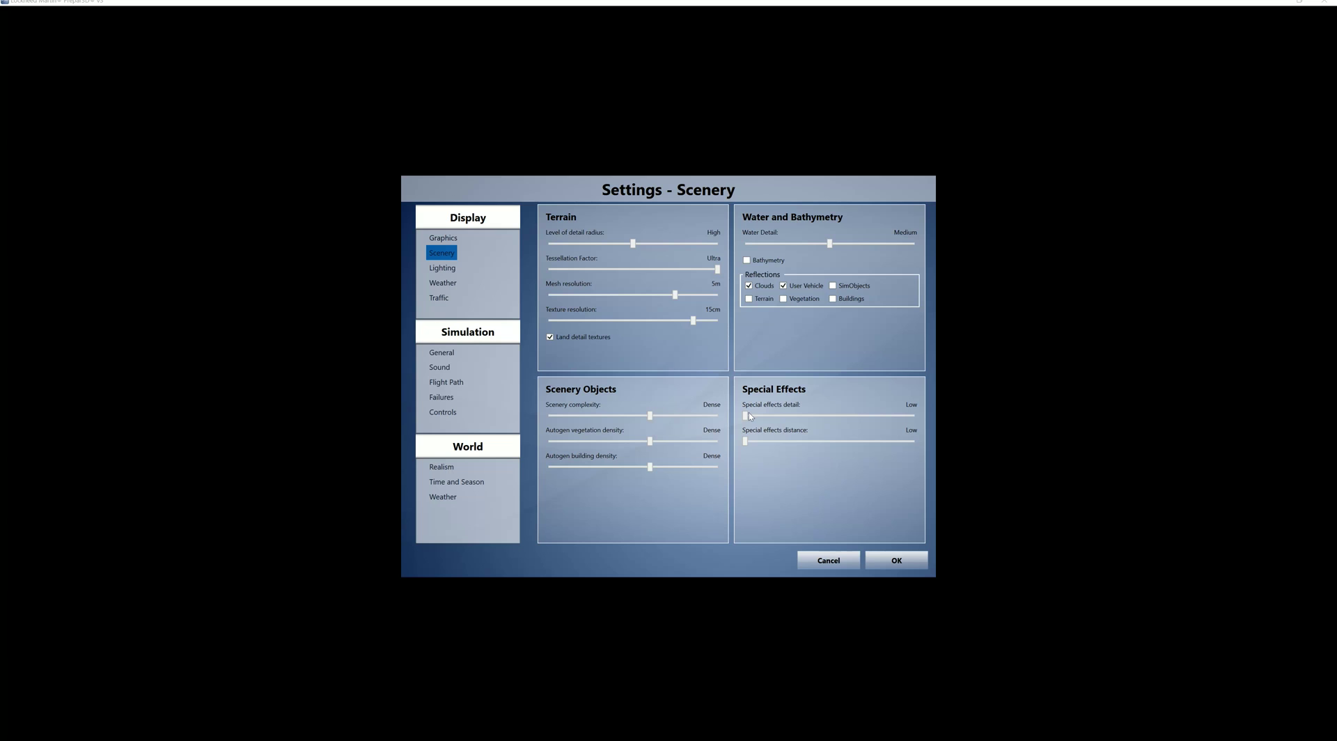
Show the Lighting page with HDR Lighting on and Low shadow quality
click(454, 271)
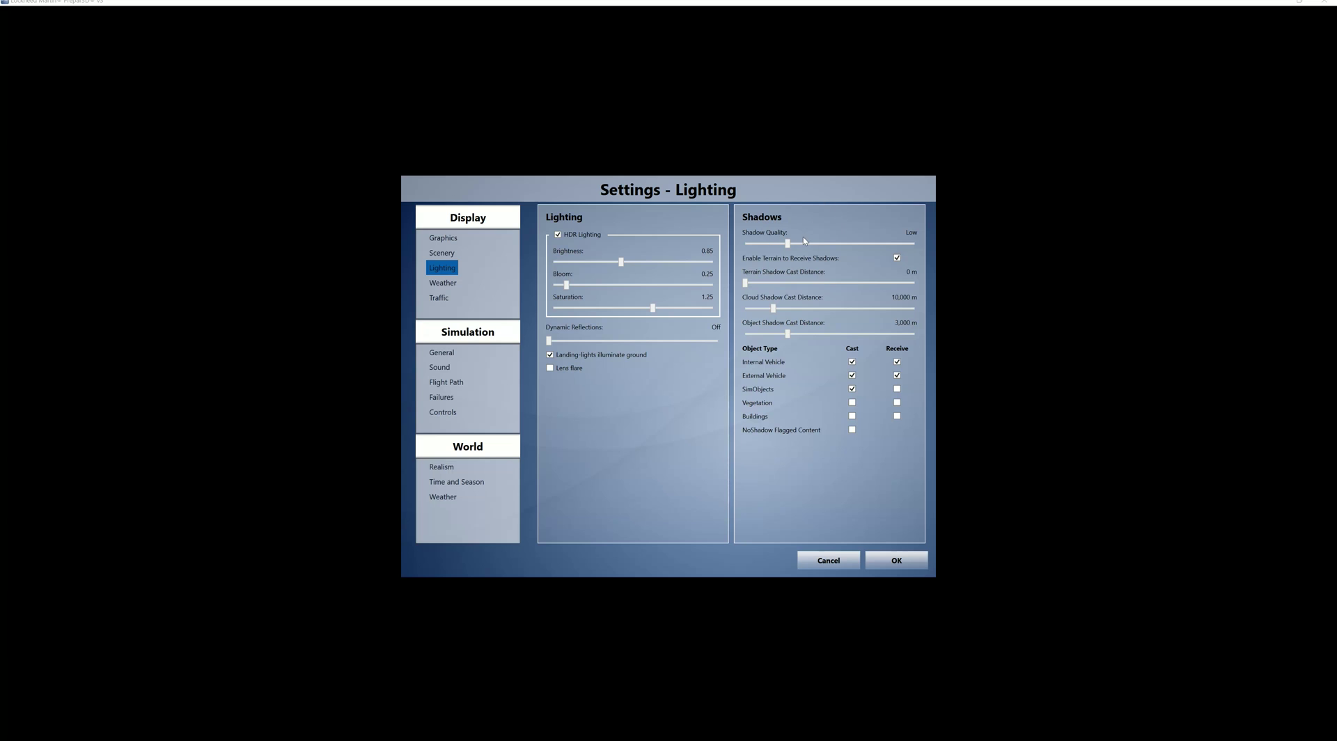
Raise the Shadow Quality slider from Low to Medium
click(833, 242)
Display the Weather page with 90 mi cloud draw distance and Detailed clouds
click(442, 284)
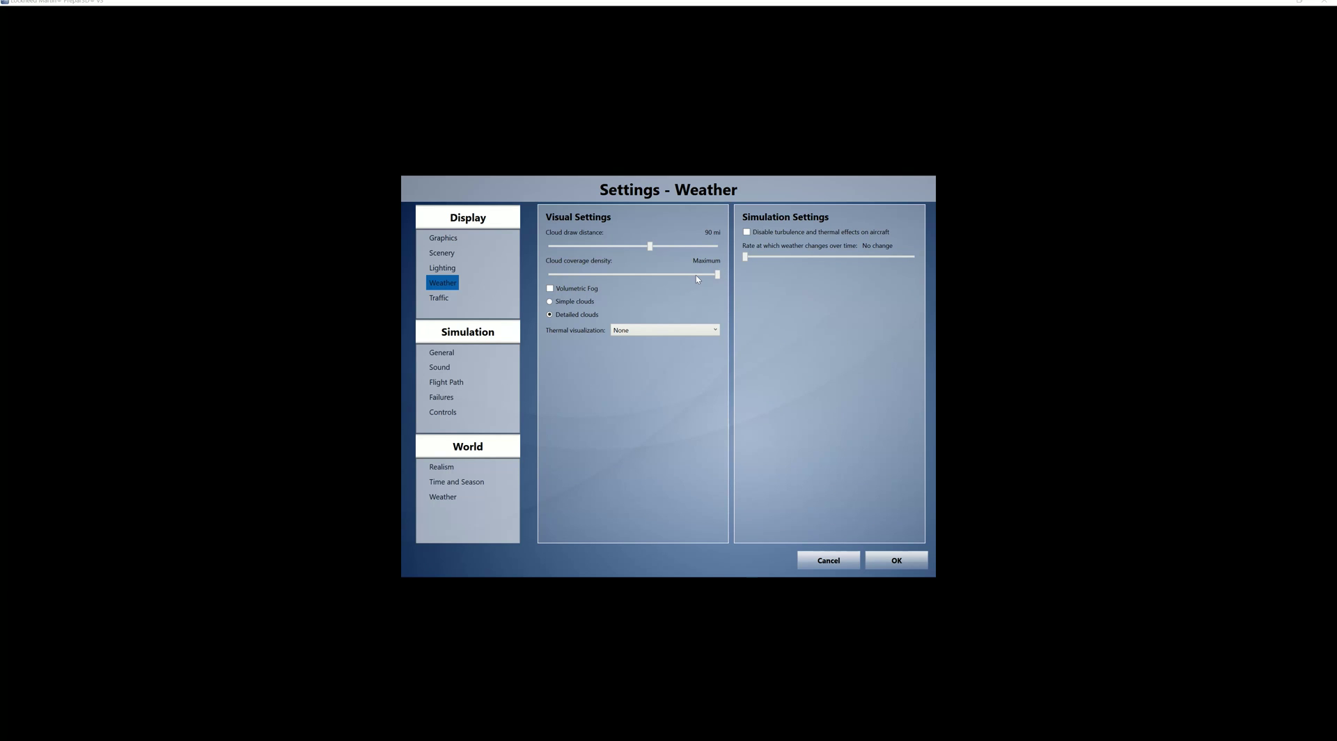
Display the Traffic page showing airline, general aviation, road, ship and boat traffic at 0
click(451, 299)
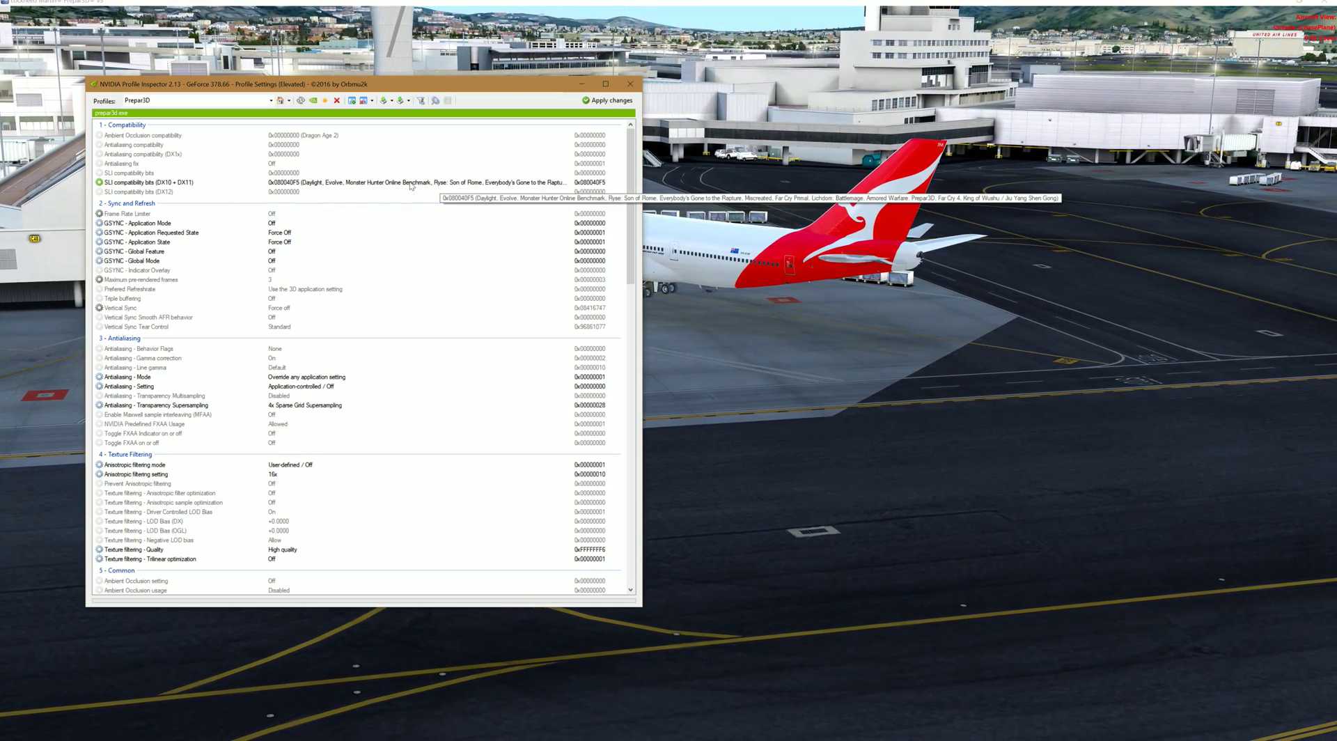
click(411, 183)
click(566, 182)
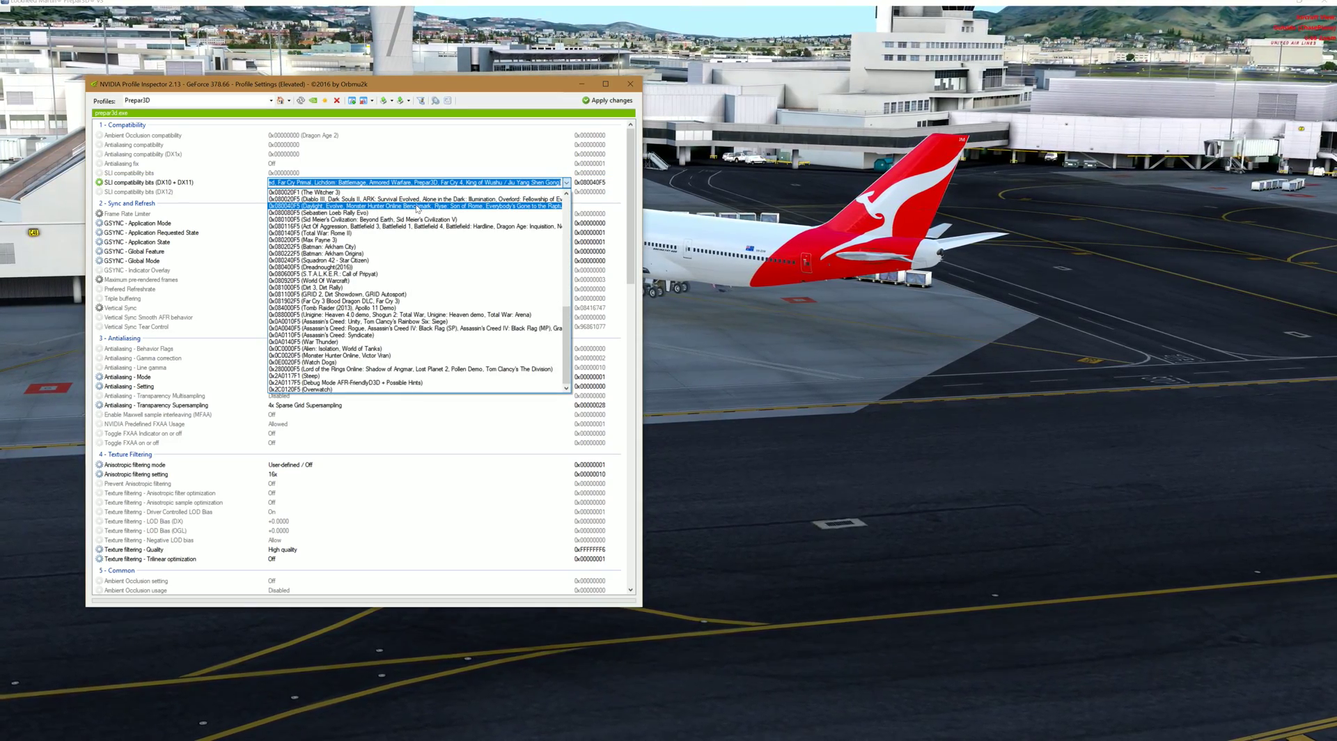
key(Return)
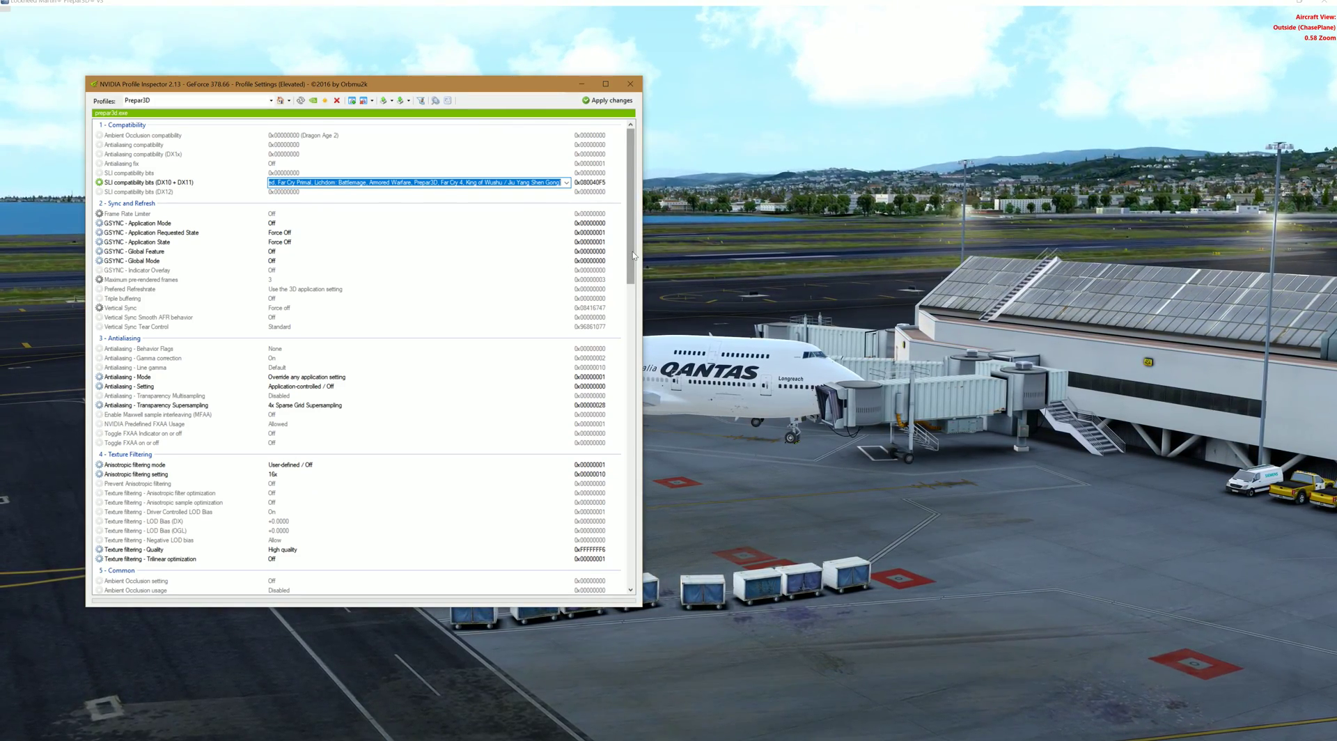
Scroll the Prepar3D profile down to Power management and Multi-display/mixed-GPU acceleration settings
drag(632, 251, 634, 295)
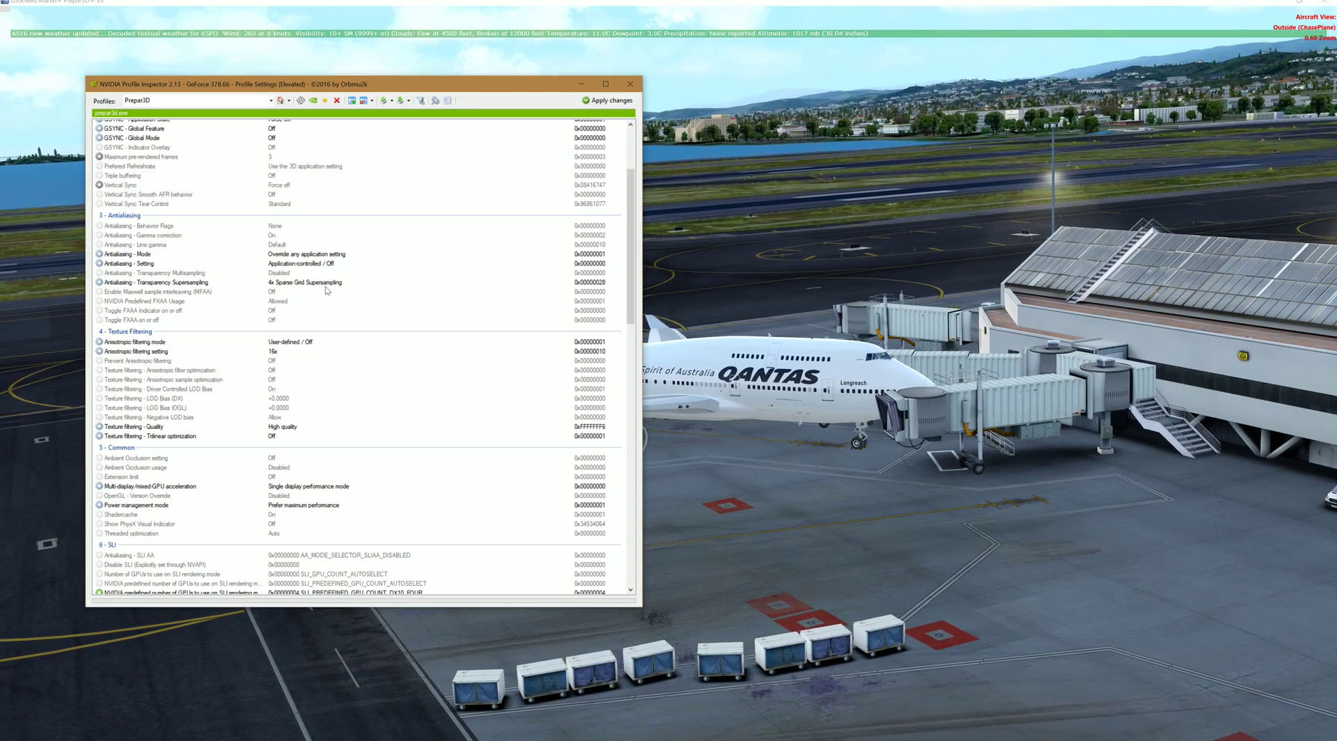
scroll(326, 290, down, 2)
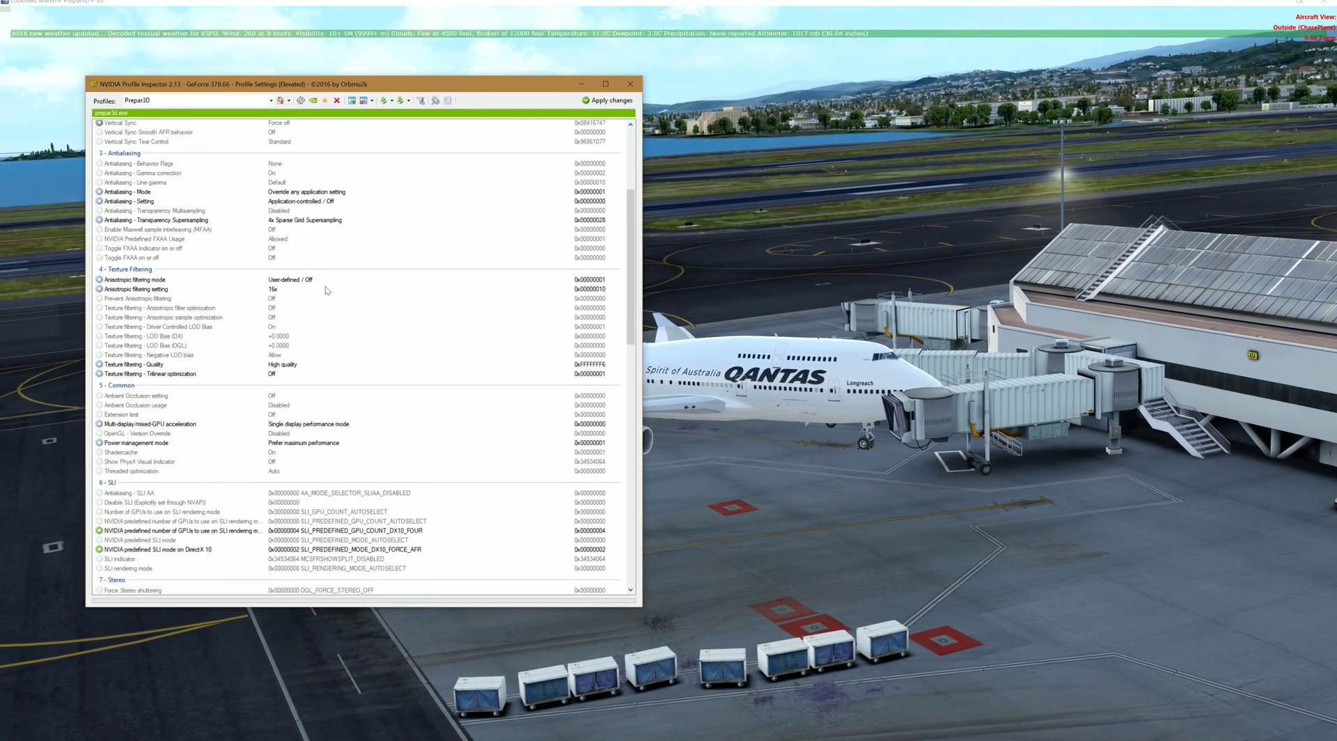
scroll(324, 286, down, 2)
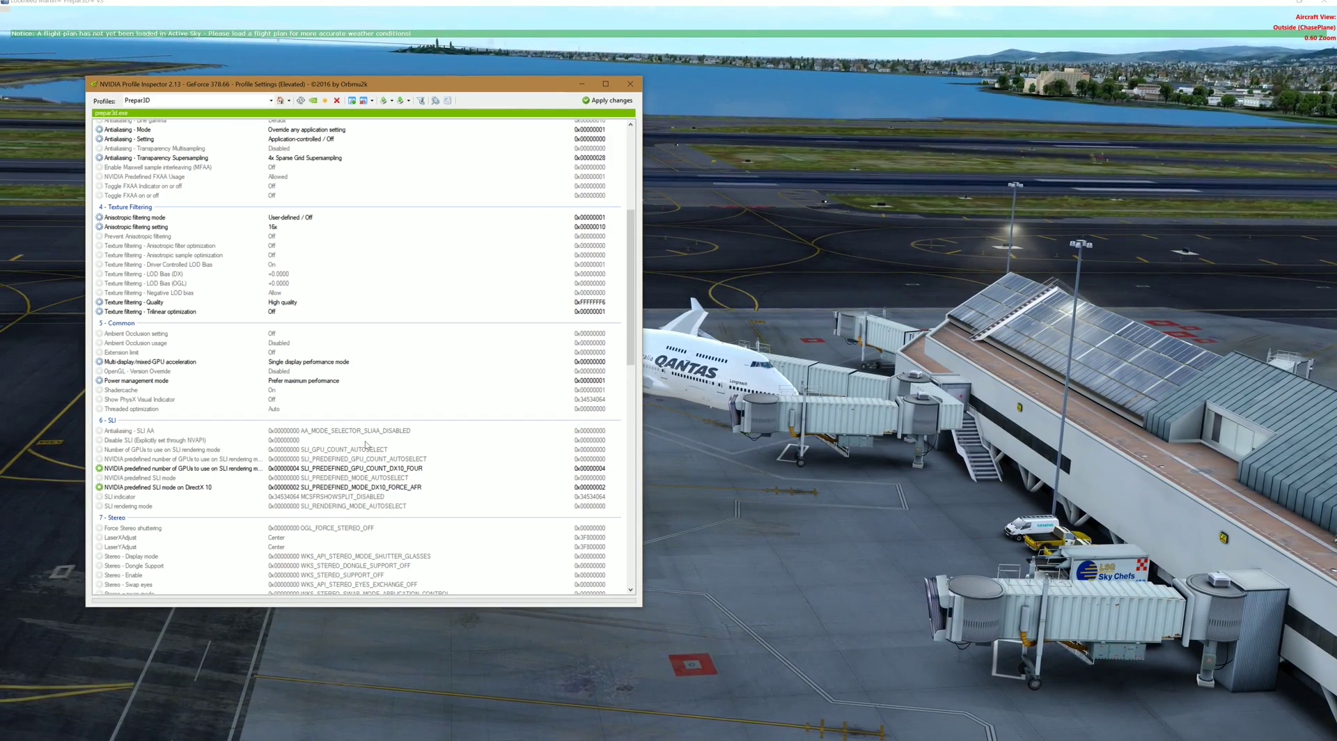
Scroll further down the Prepar3D profile list in NVIDIA Profile Inspector
scroll(366, 444, down, 2)
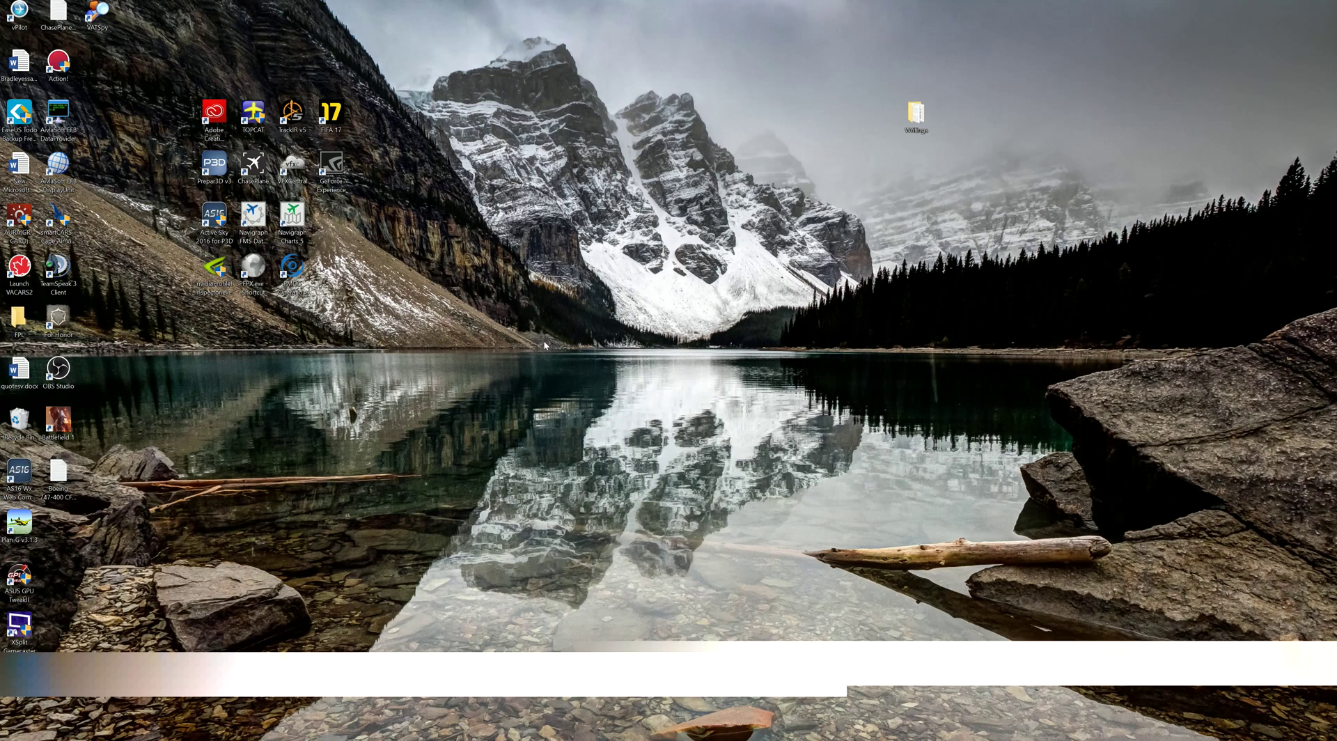
Launch NVIDIA Control Panel from the desktop menu and keep 3840 × 2160 at 30Hz
right_click(567, 294)
click(598, 376)
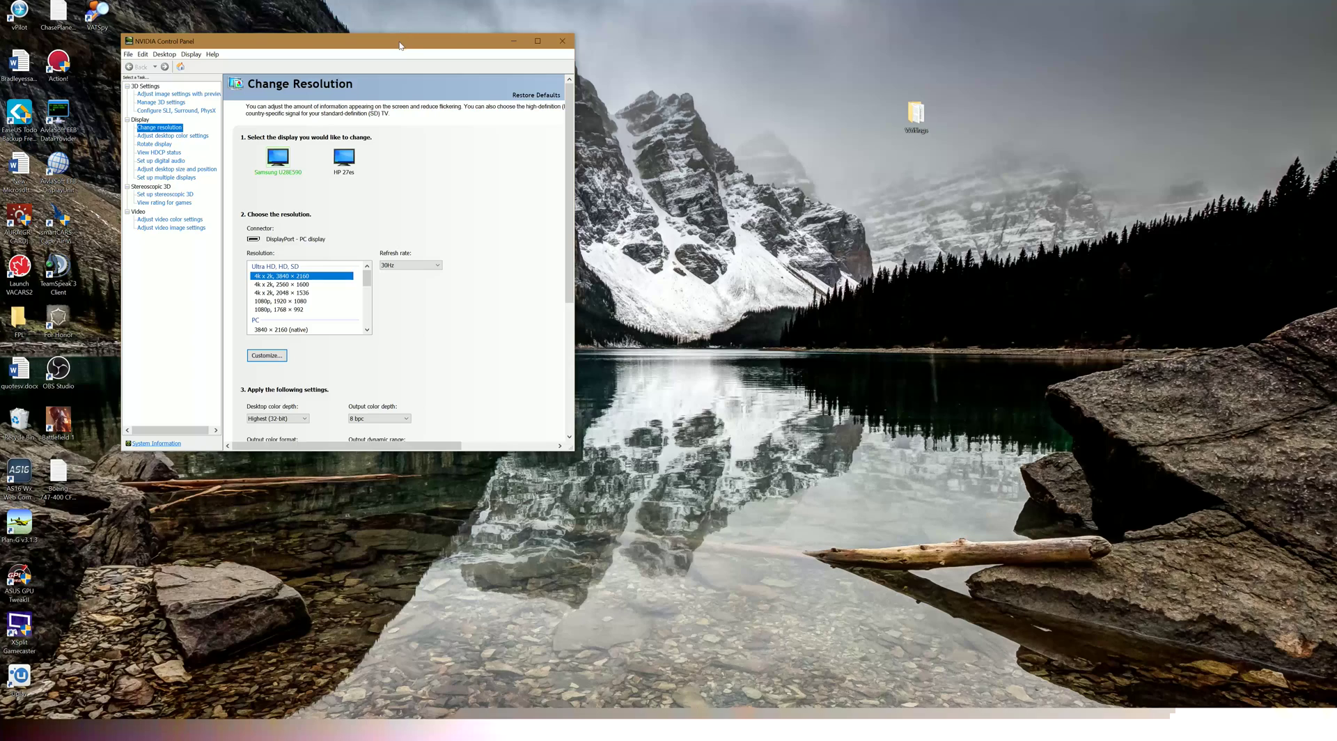
drag(409, 48, 634, 90)
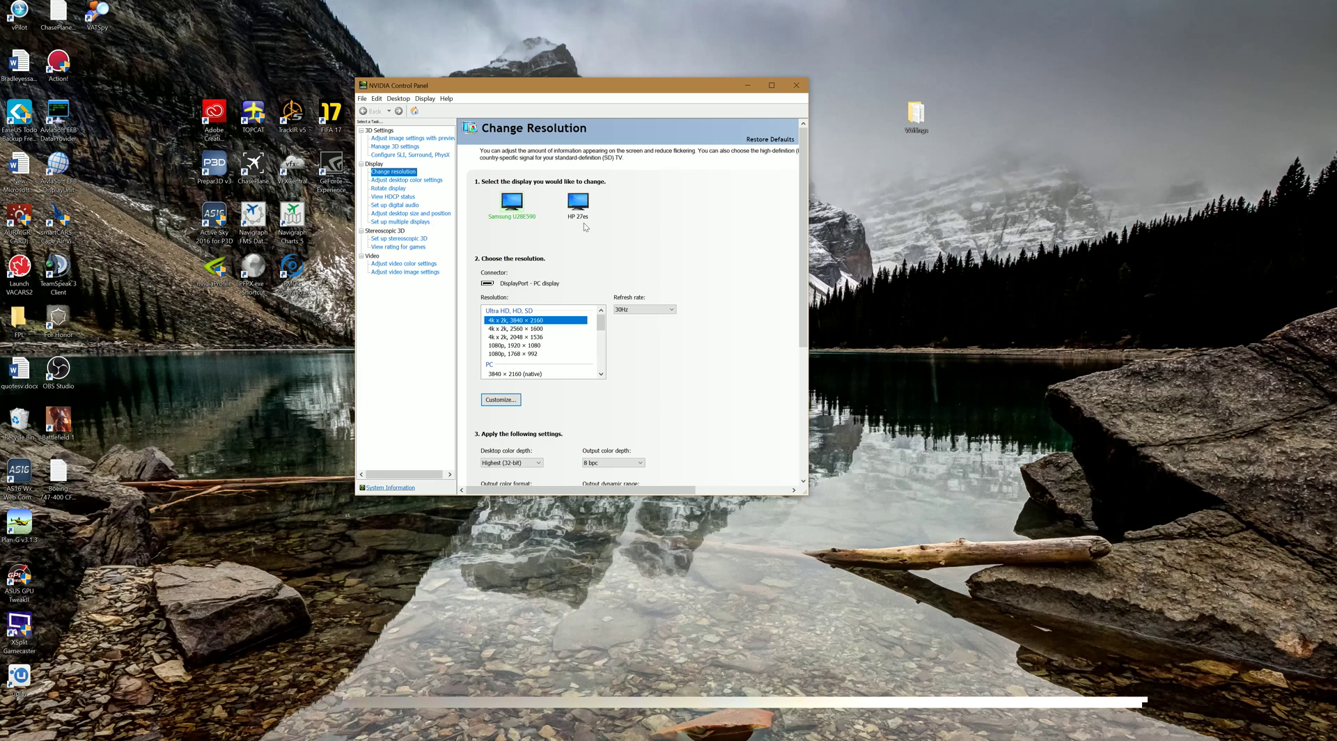
click(652, 311)
click(654, 293)
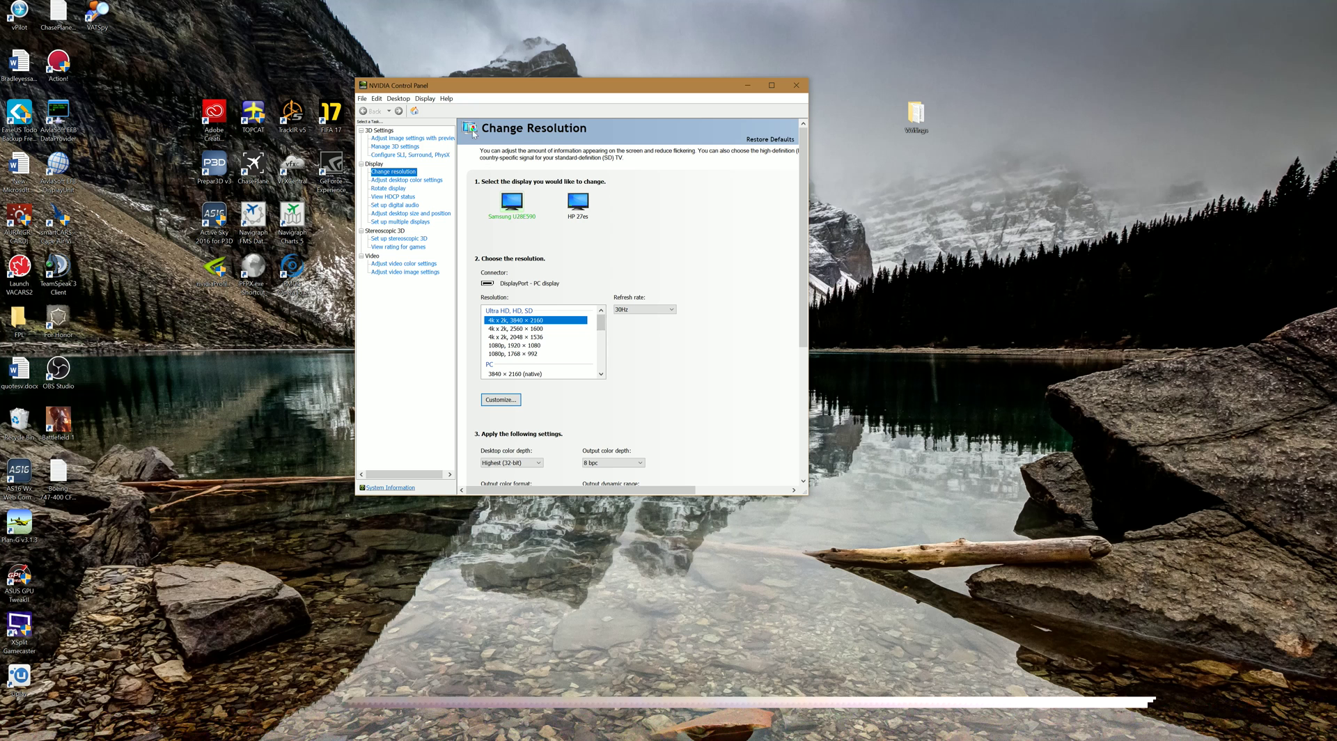
Bring NVIDIA Control Panel back to the front and keep the refresh rate at 30Hz
right_click(454, 49)
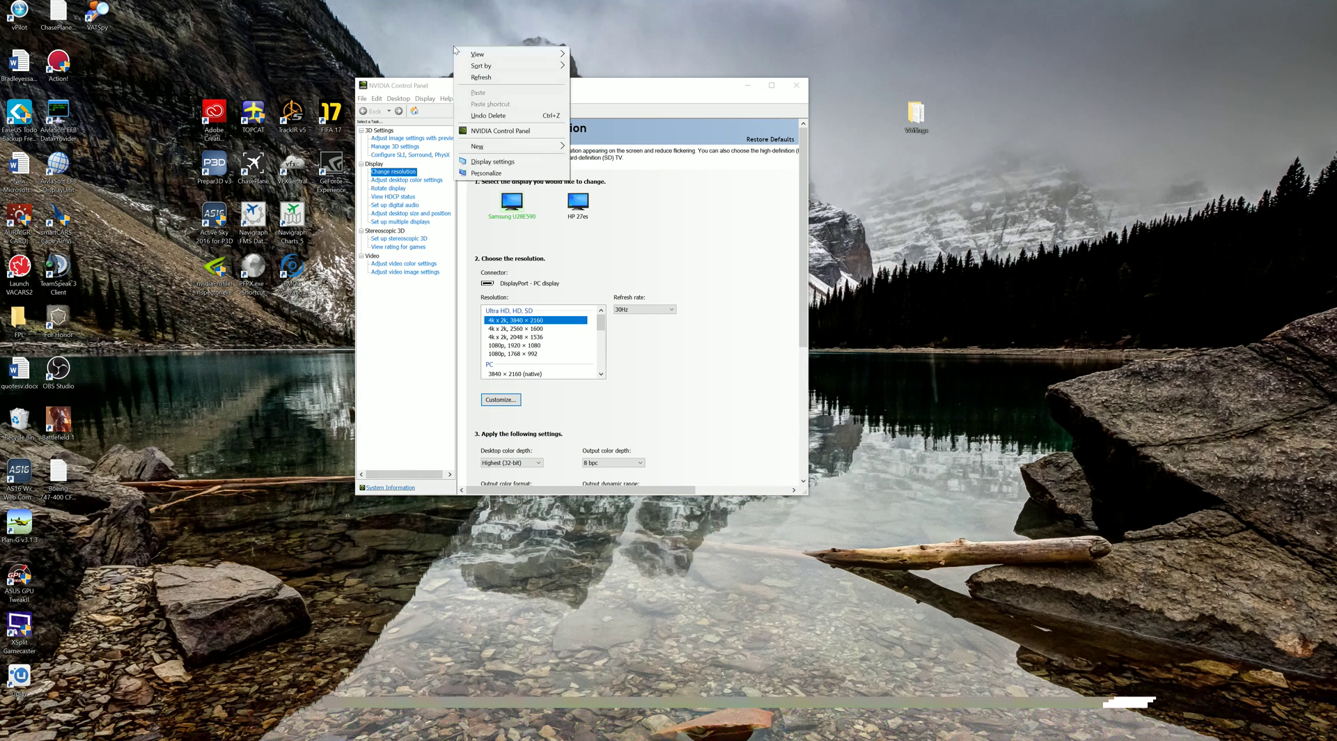
click(497, 132)
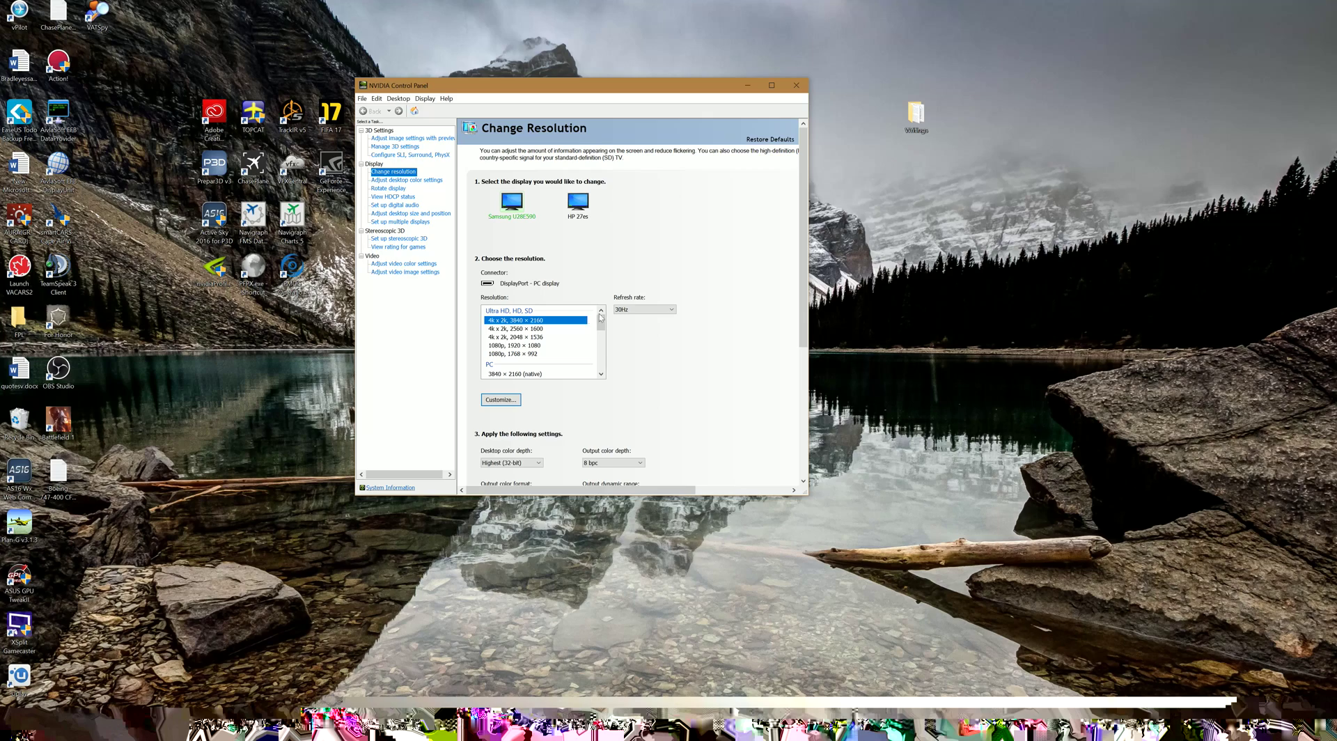
click(630, 309)
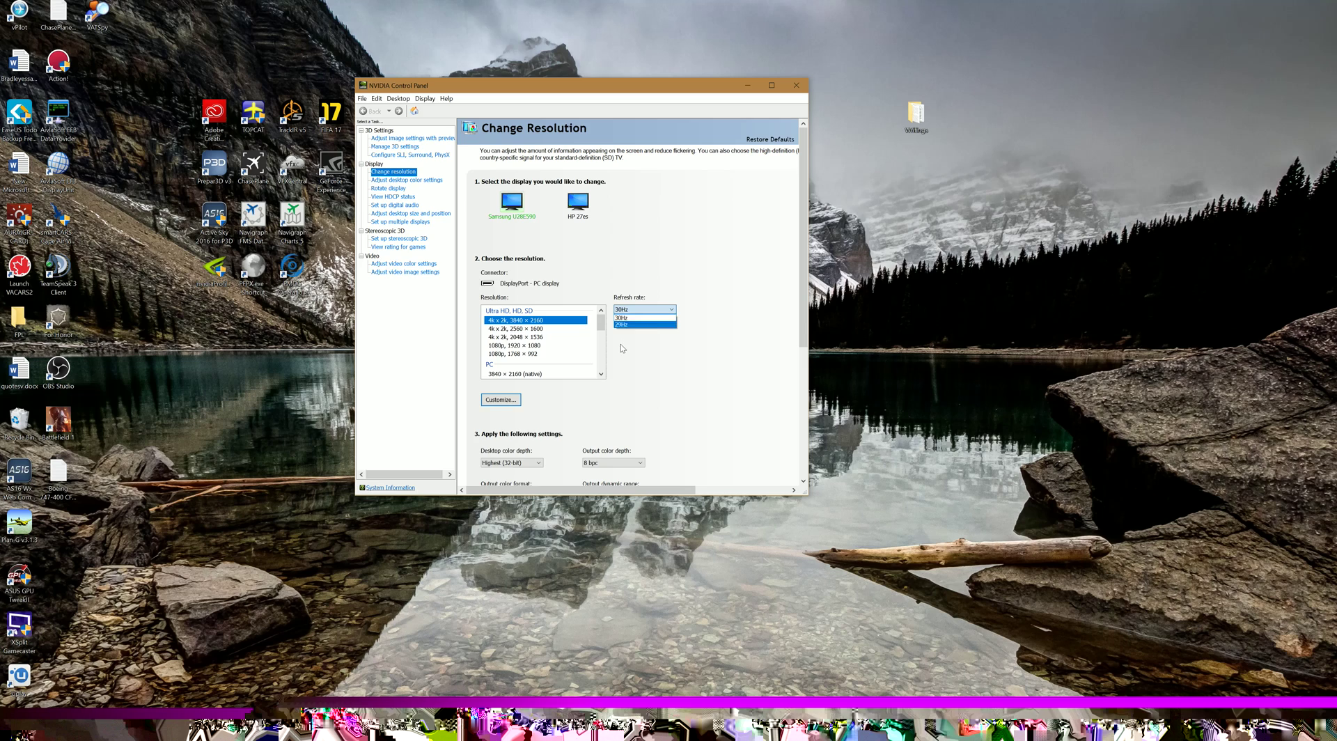
click(625, 318)
drag(602, 330, 602, 343)
Try the native 3840 × 2160 resolution, then reselect 4k x 2k, 3840 × 2160 at 30Hz
click(630, 309)
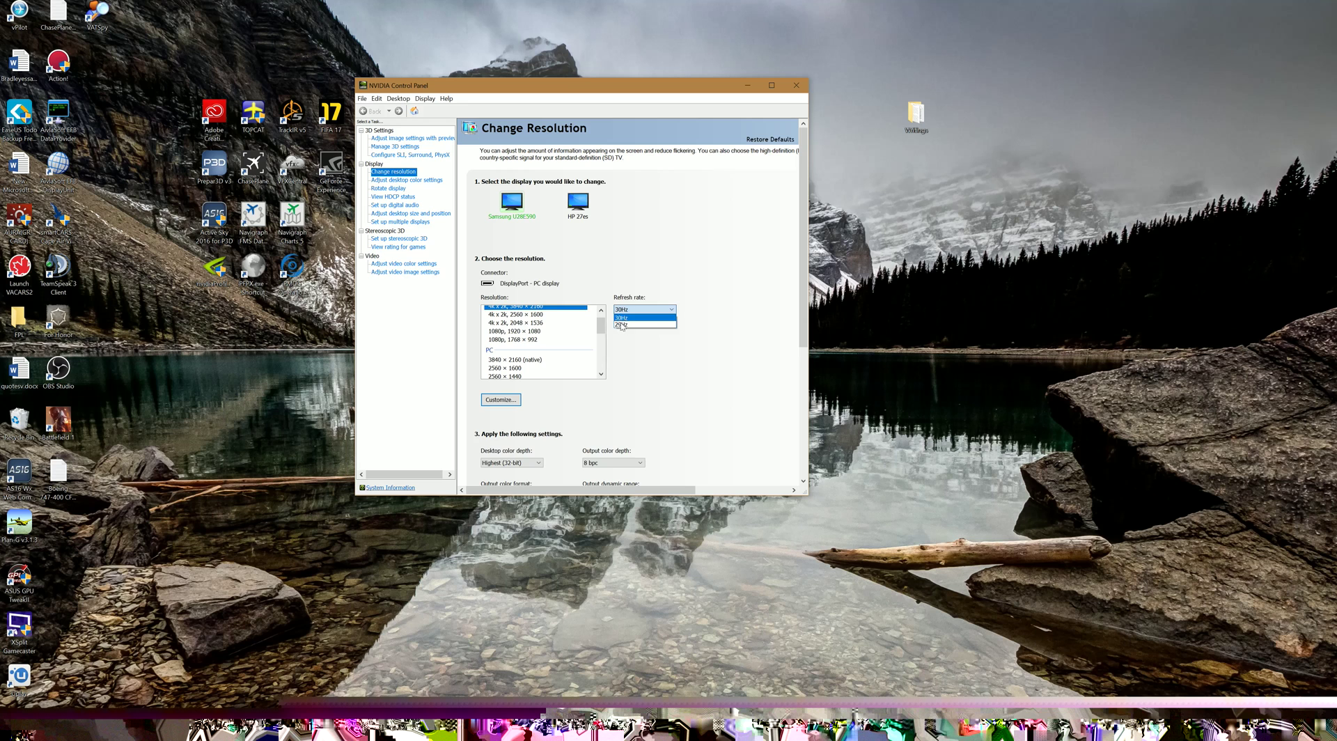
click(629, 324)
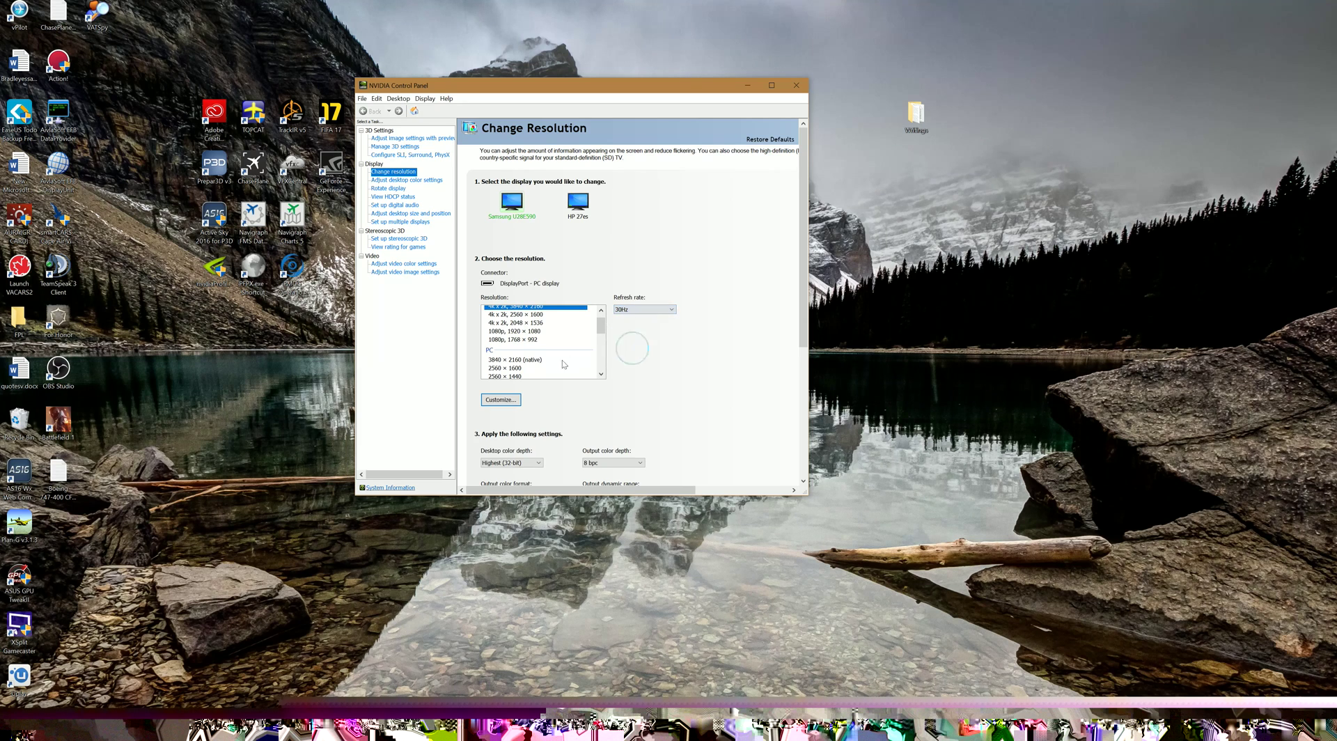
click(630, 309)
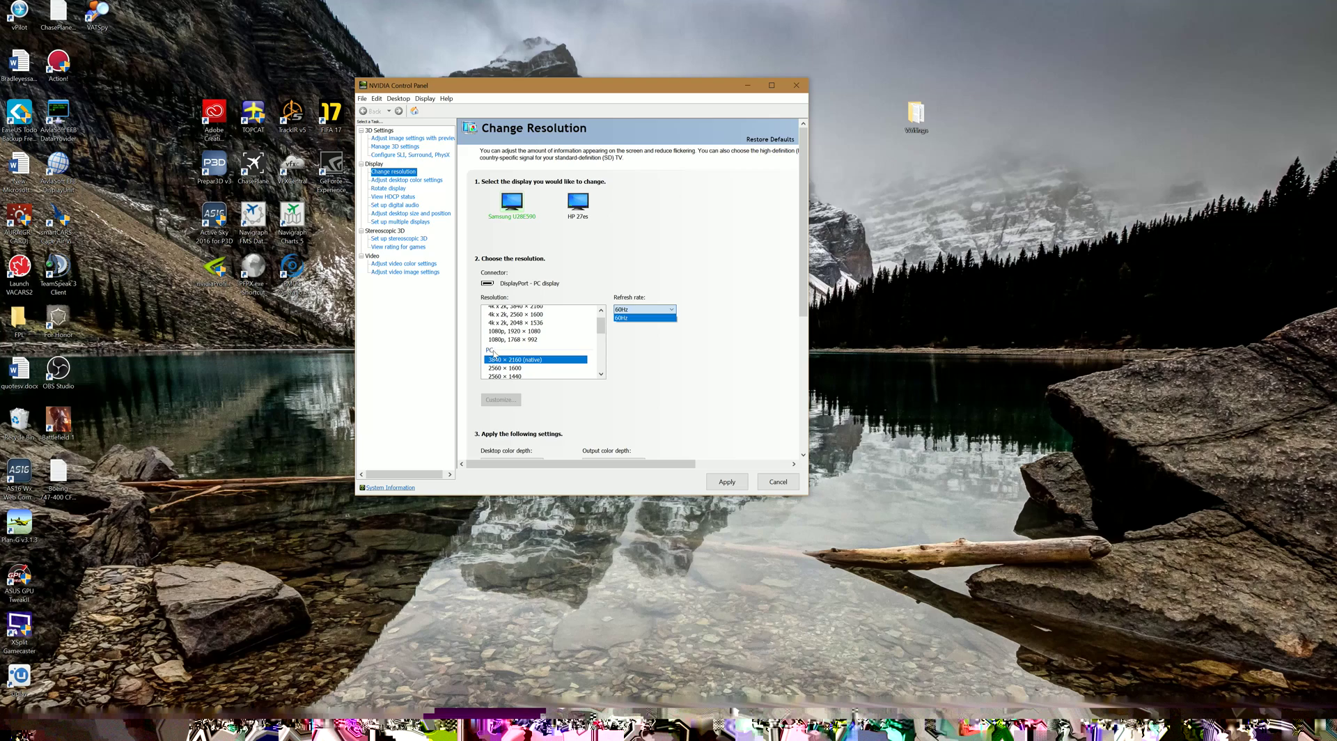
scroll(508, 350, up, 1)
click(519, 322)
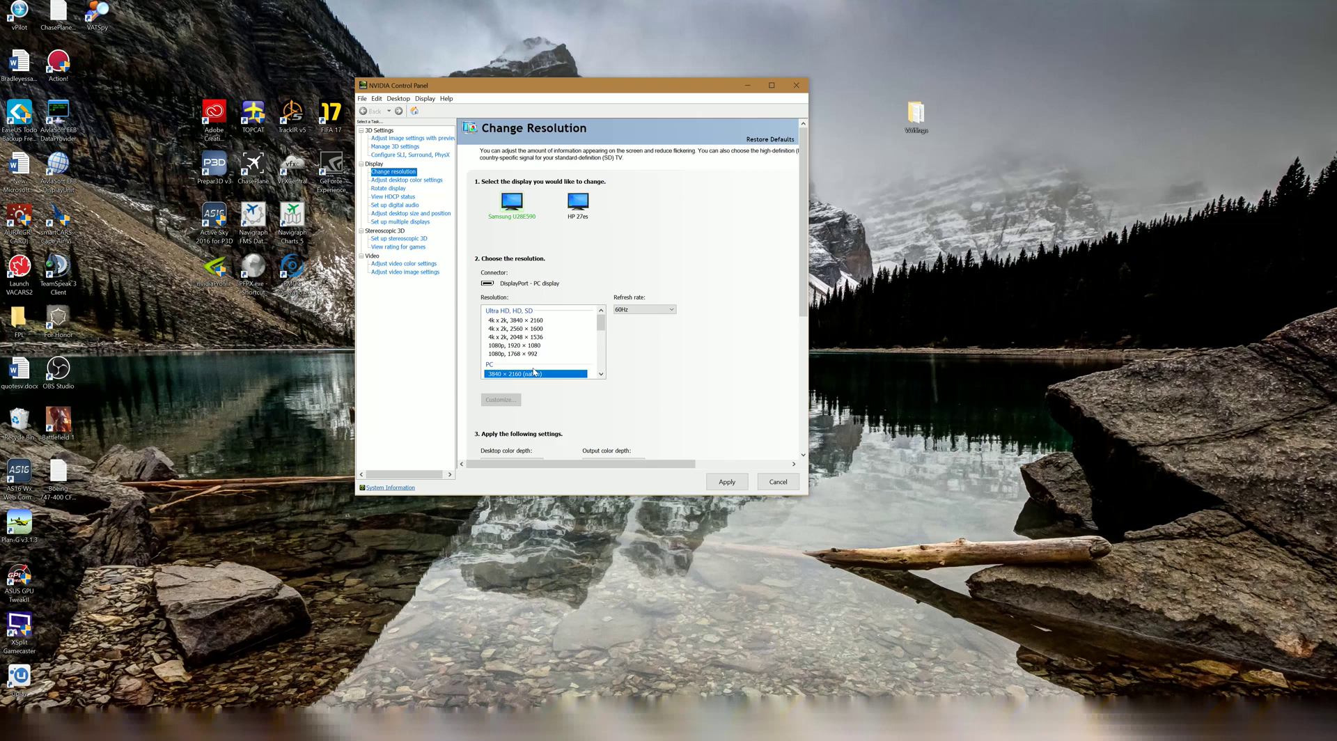
scroll(530, 352, down, 1)
scroll(535, 361, up, 1)
click(519, 322)
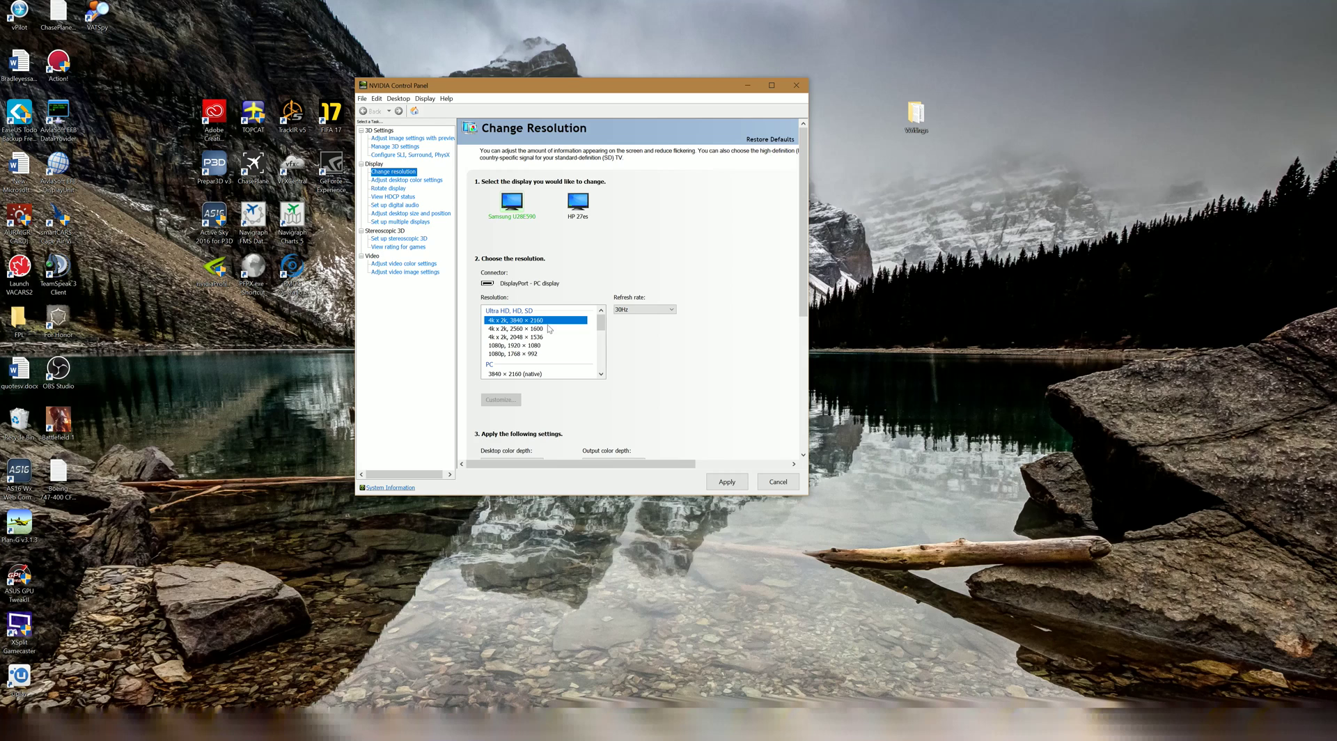
click(630, 311)
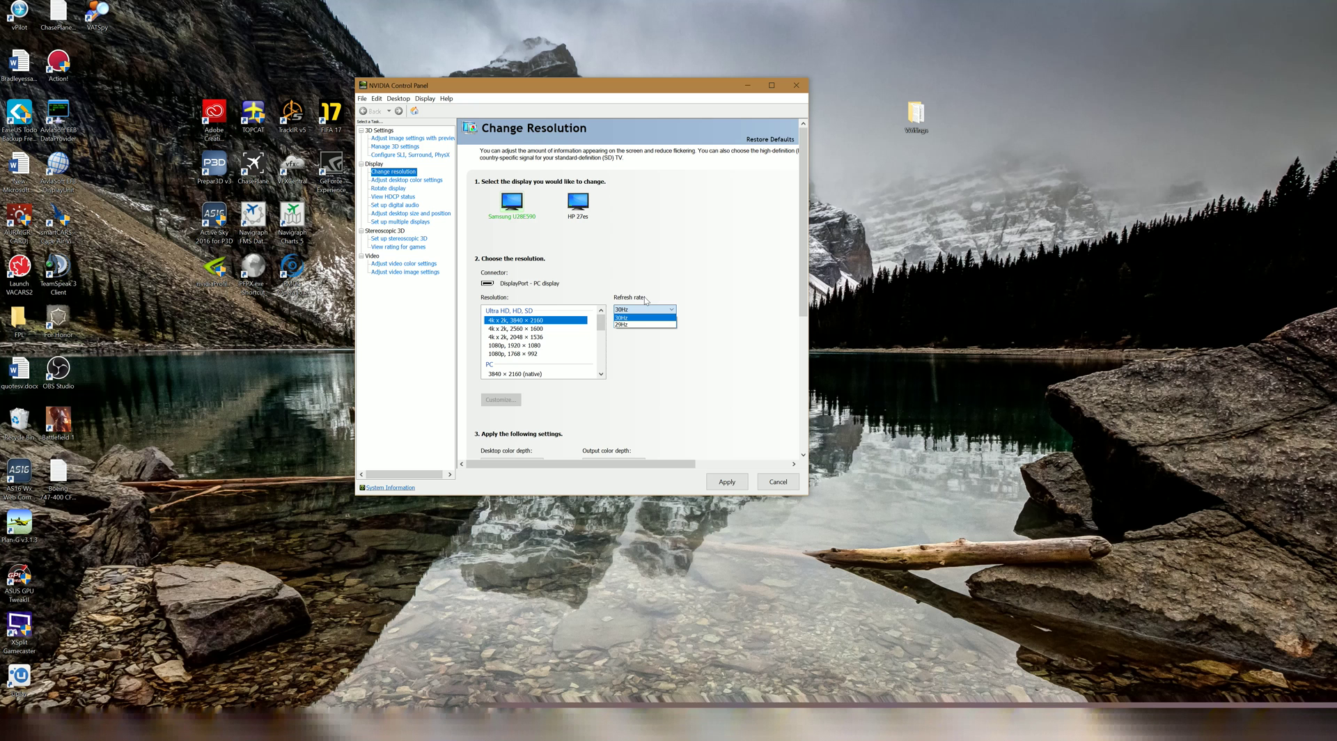